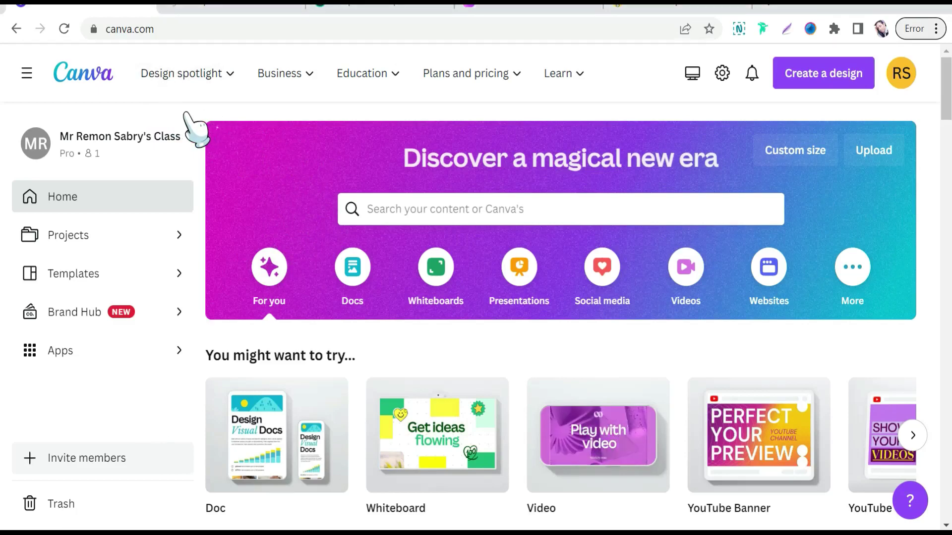
# - Scroll down Canva's home page and advance the feature carousel until the Text to Image card appears
pyautogui.scroll(-3, 221, 247)
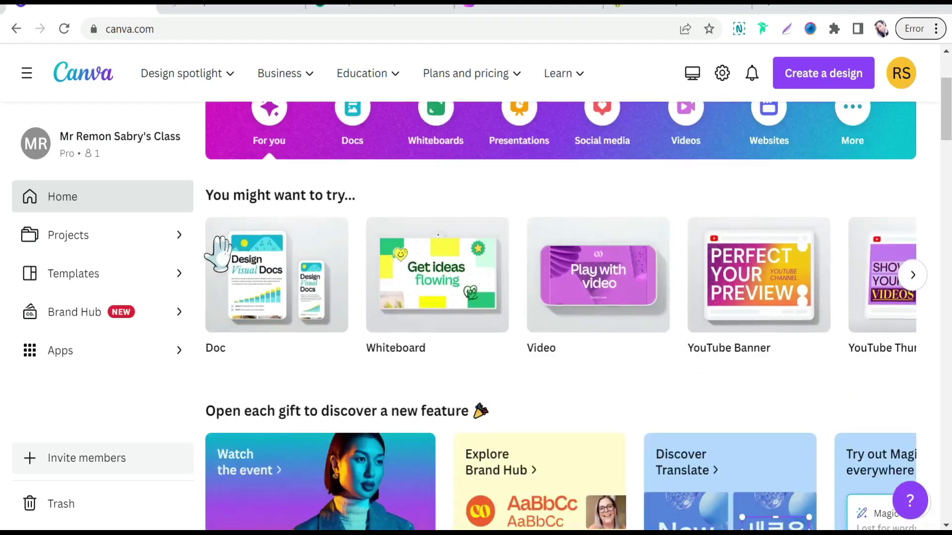
pyautogui.scroll(-3, 223, 357)
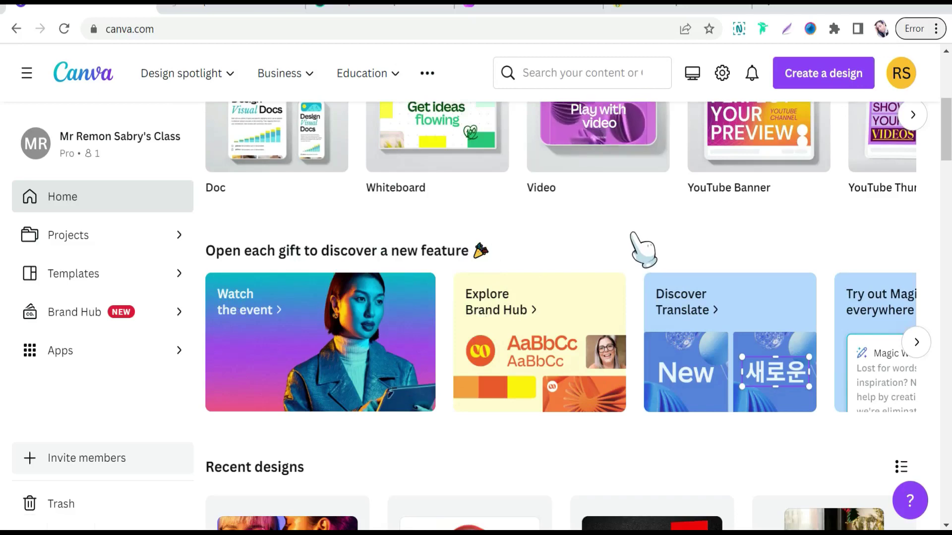
pyautogui.click(916, 342)
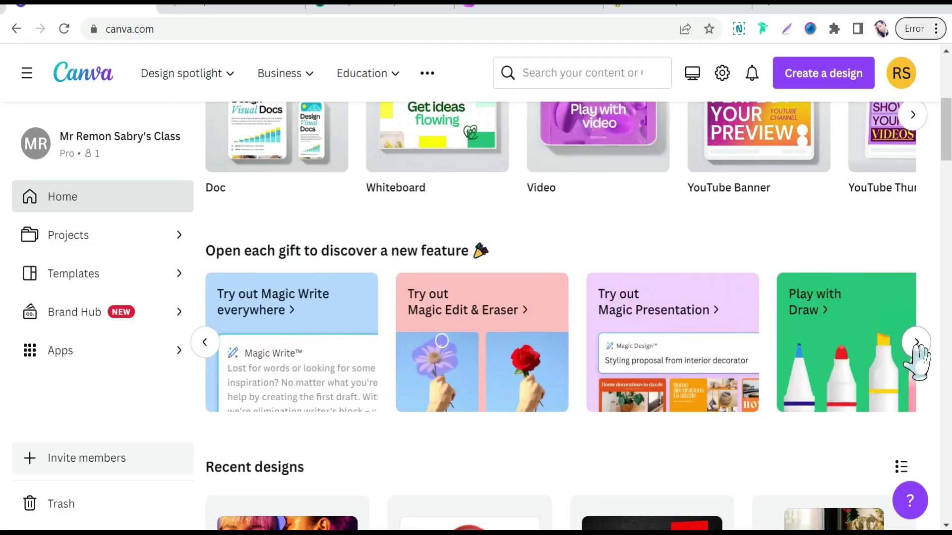
pyautogui.click(916, 342)
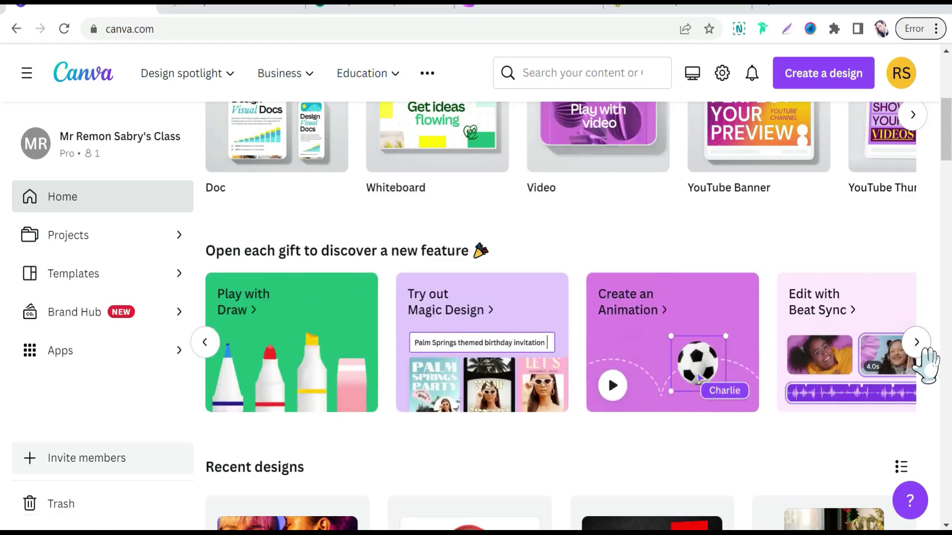
pyautogui.click(921, 347)
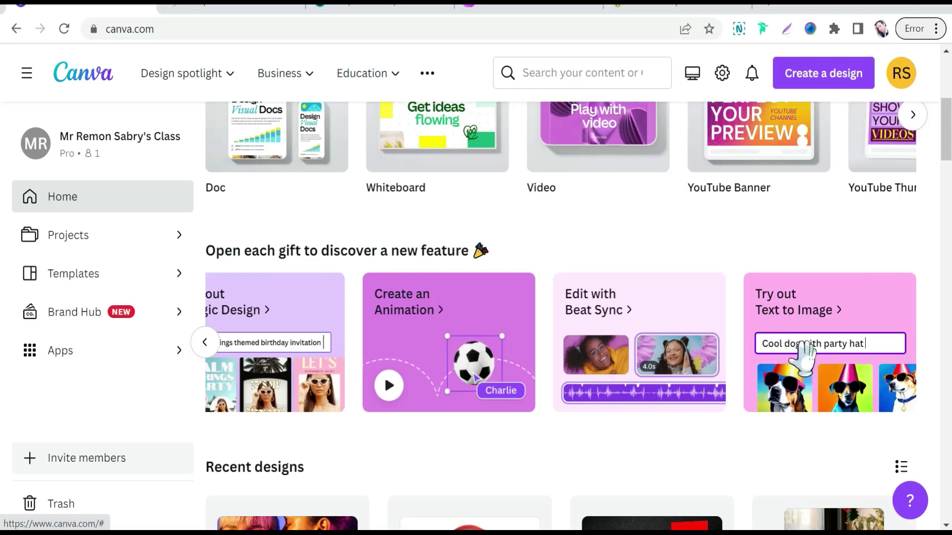
# - Launch Try out Text to Image, opening a new Instagram Post design with the generator panel
pyautogui.click(813, 314)
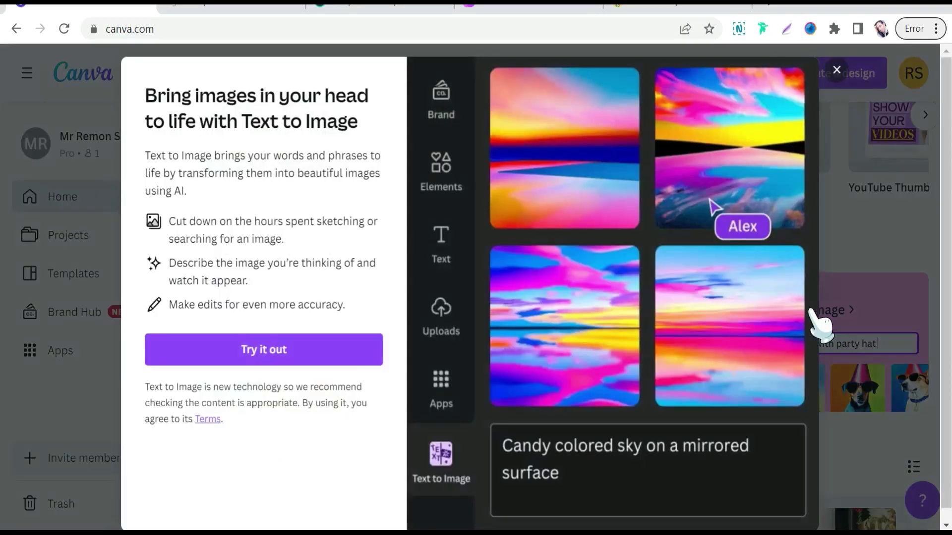
pyautogui.click(238, 351)
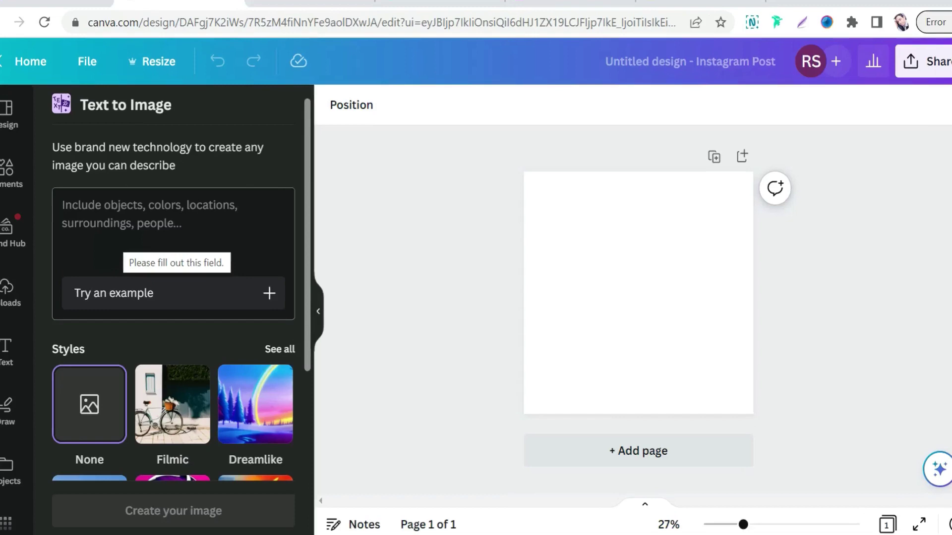
# - Enter the prompt 'a caucasian man, brown eyes, black hair, in the office, look to the right side, in the disney pixar style'
pyautogui.write('a caucasian man ')
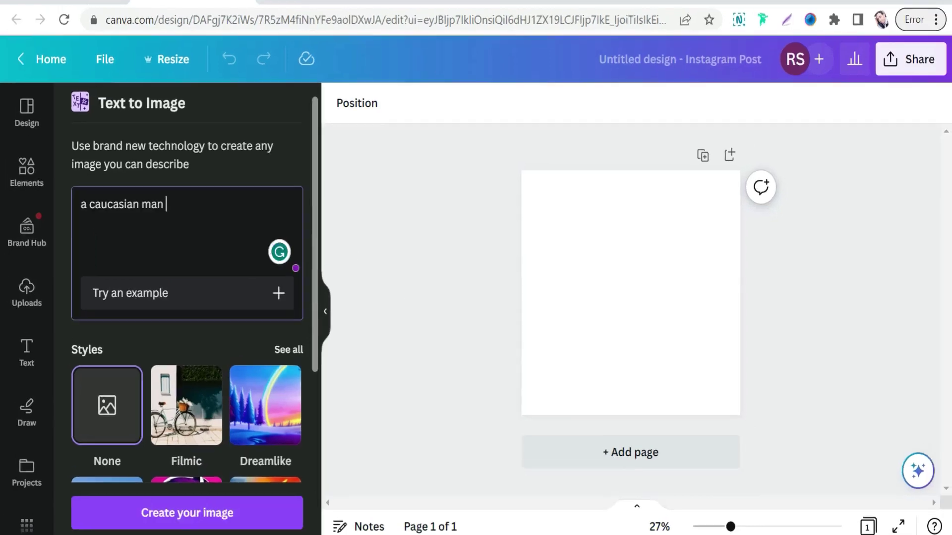
pyautogui.write(', brown eyes , black ha')
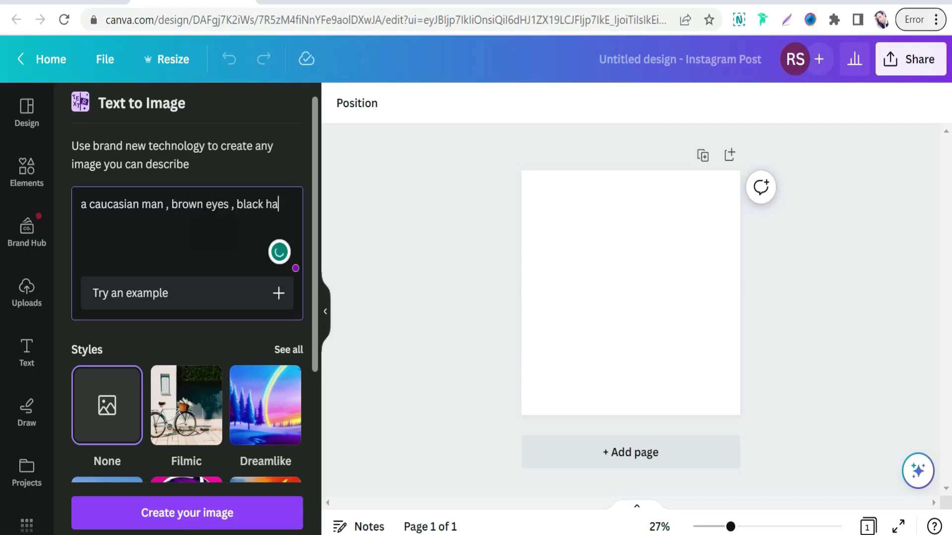
pyautogui.write('ir , in the office , look to the right side')
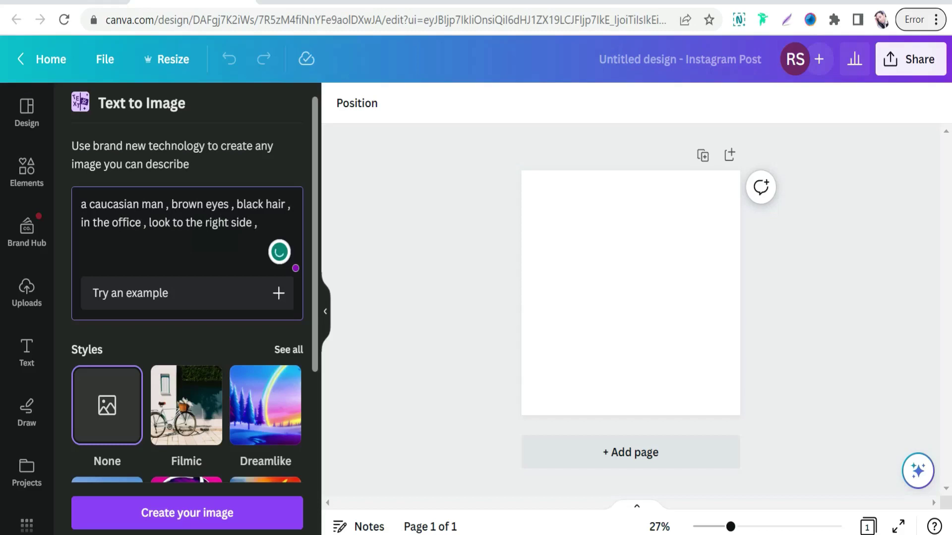
pyautogui.write(',in the')
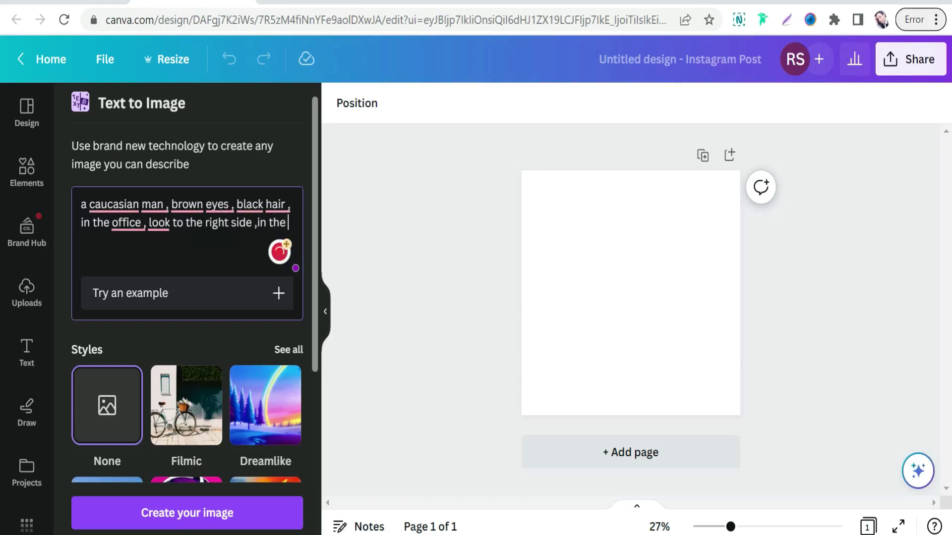
pyautogui.write(' disney pixar')
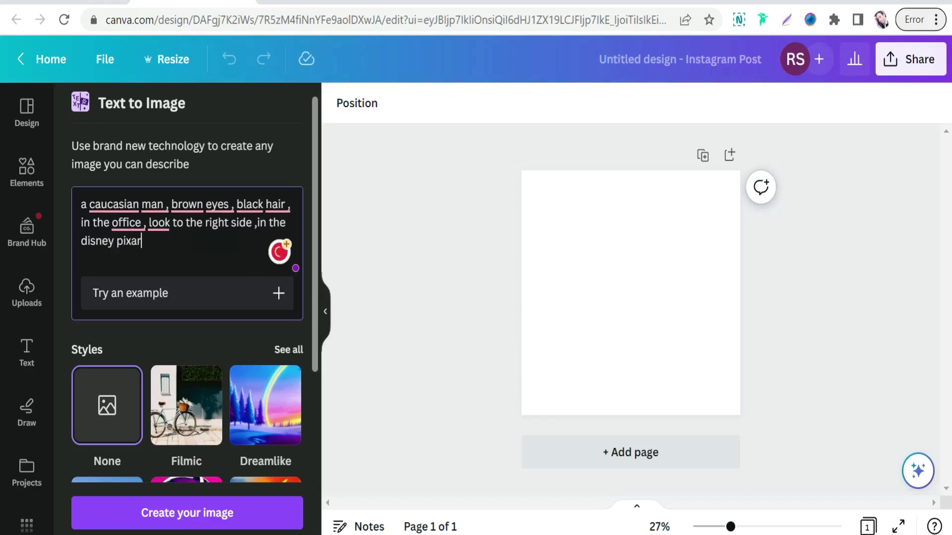
pyautogui.write(' style')
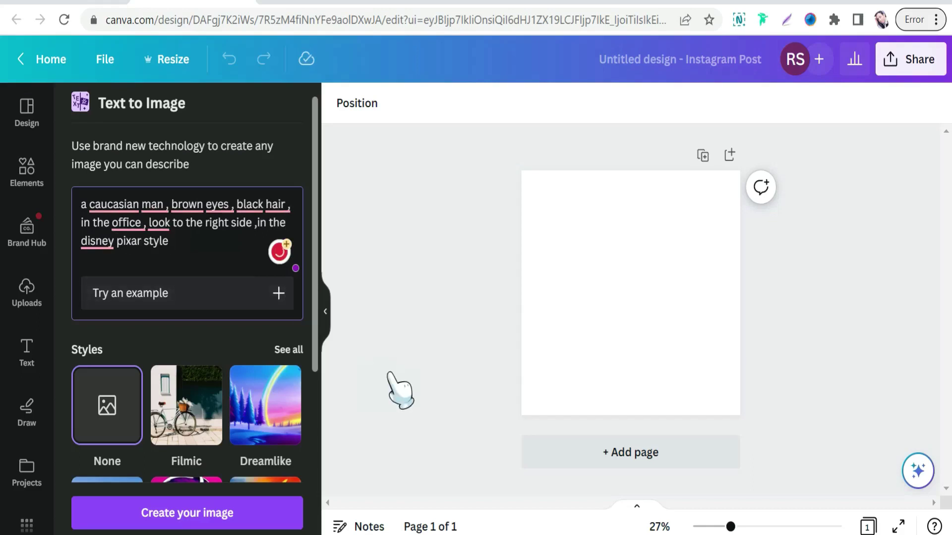
# - Generate the four portraits and place the dark-haired one, enlarged to fill page 1
pyautogui.click(178, 522)
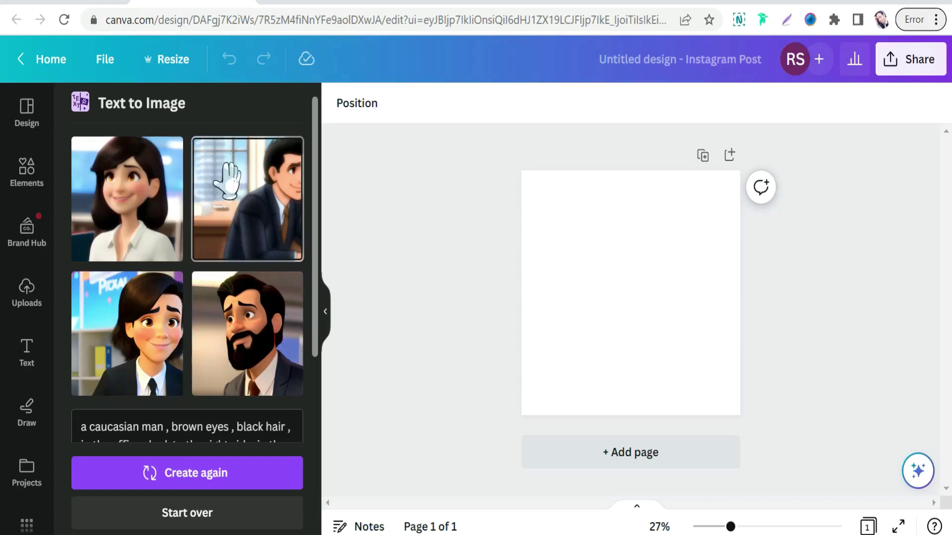
pyautogui.click(149, 337)
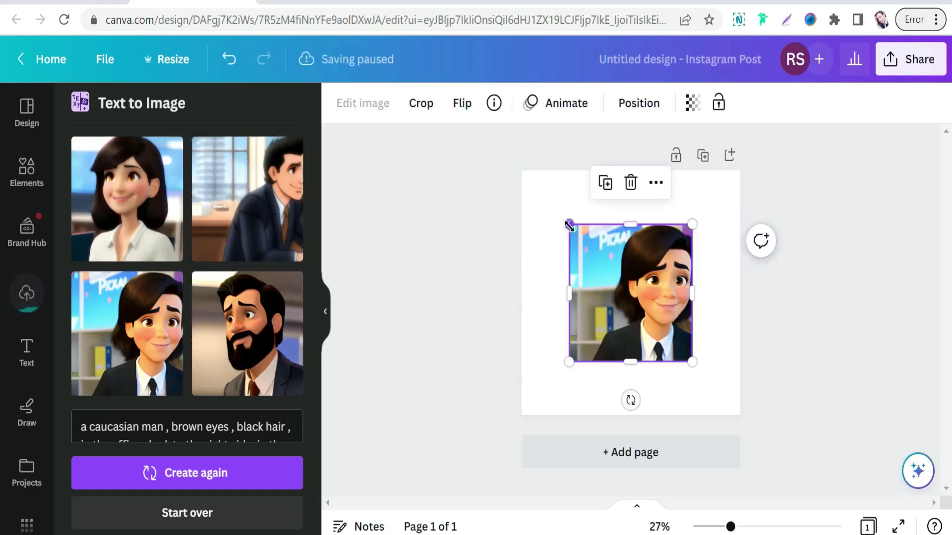
pyautogui.moveTo(537, 205); pyautogui.dragTo(521, 171)
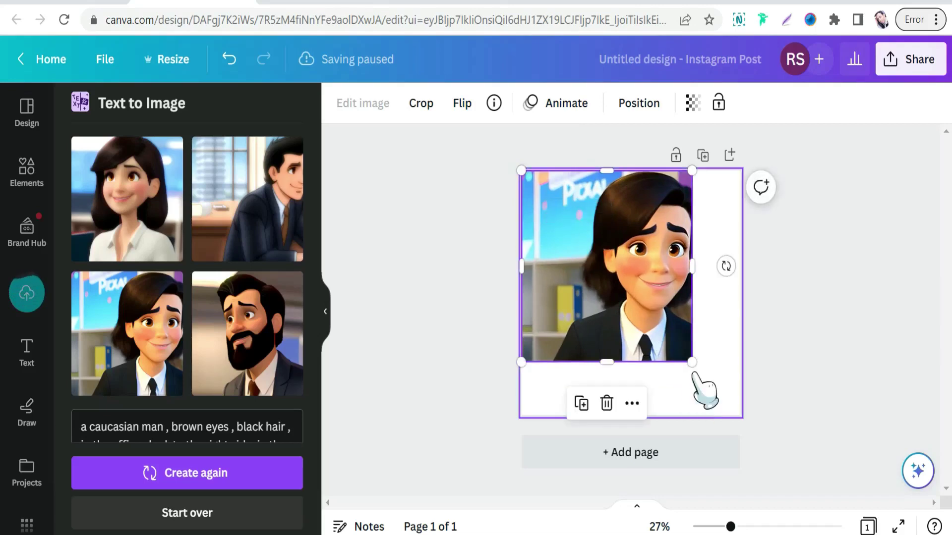
pyautogui.moveTo(692, 360); pyautogui.dragTo(737, 415)
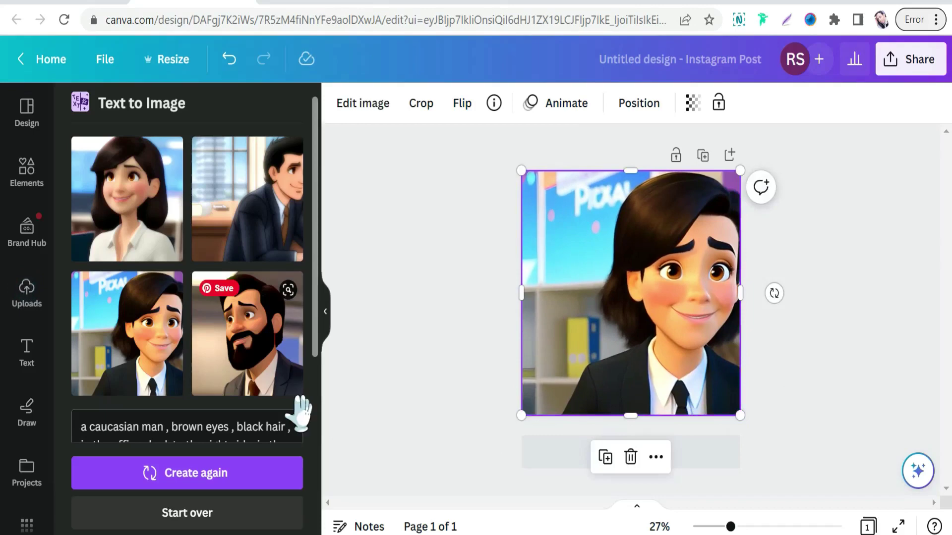
# - Add a second page and place the bearded man portrait, enlarged to fill page 2
pyautogui.click(566, 462)
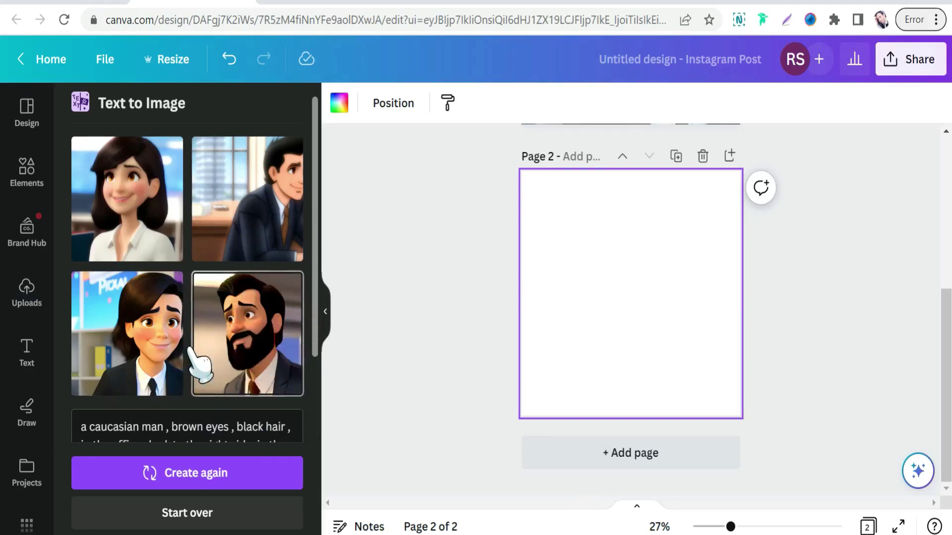
pyautogui.click(250, 354)
pyautogui.moveTo(568, 222); pyautogui.dragTo(521, 172)
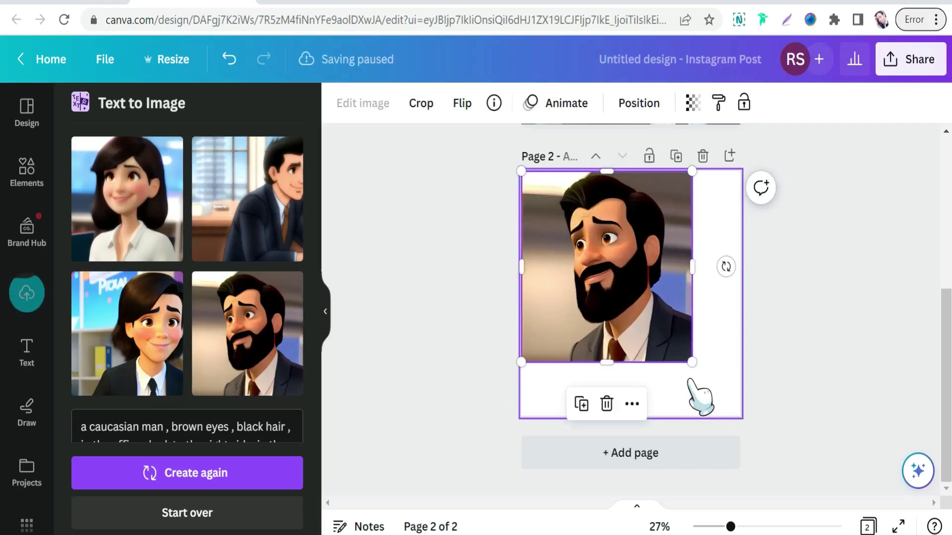
pyautogui.moveTo(687, 360); pyautogui.dragTo(737, 412)
pyautogui.scroll(5, 639, 362)
pyautogui.scroll(-5, 635, 367)
pyautogui.scroll(5, 637, 238)
pyautogui.scroll(-3, 634, 302)
pyautogui.scroll(2, 632, 300)
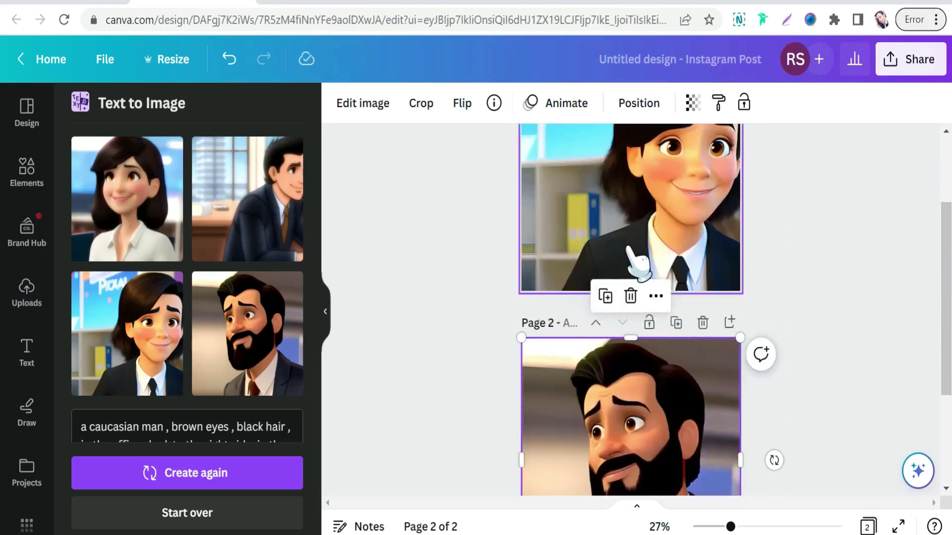
# - Open the Share panel for the two-page design and scroll toward the Download option
pyautogui.click(892, 62)
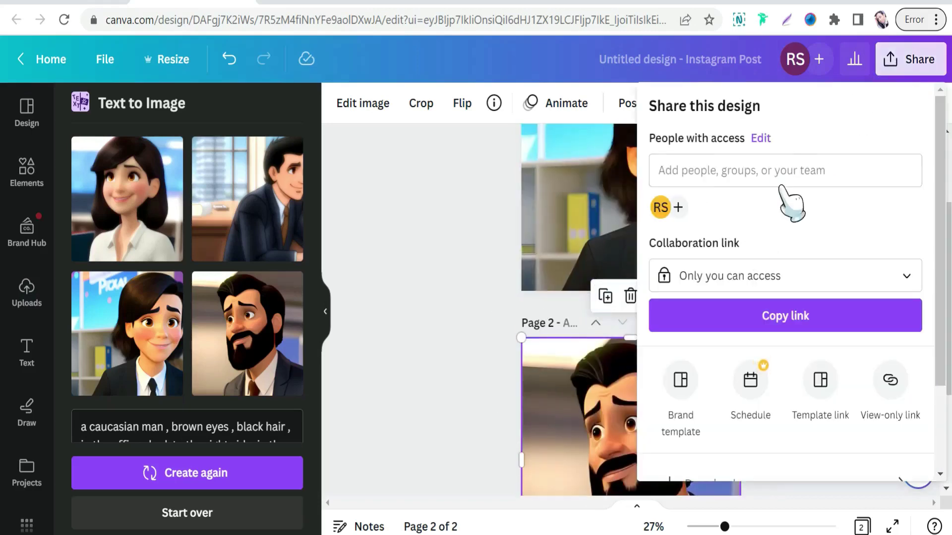
pyautogui.scroll(-2, 760, 251)
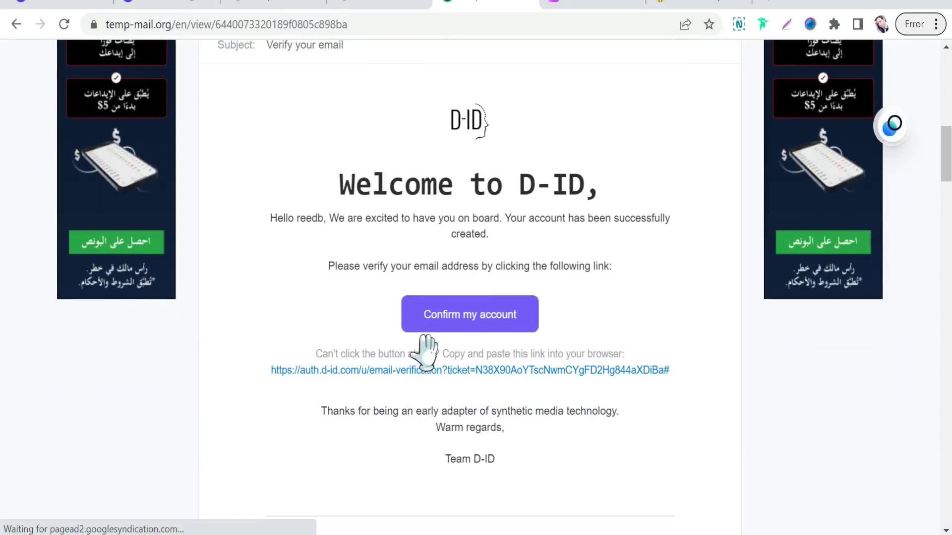
# - Use the welcome email's Confirm my account link to verify the new D-ID account
pyautogui.click(452, 314)
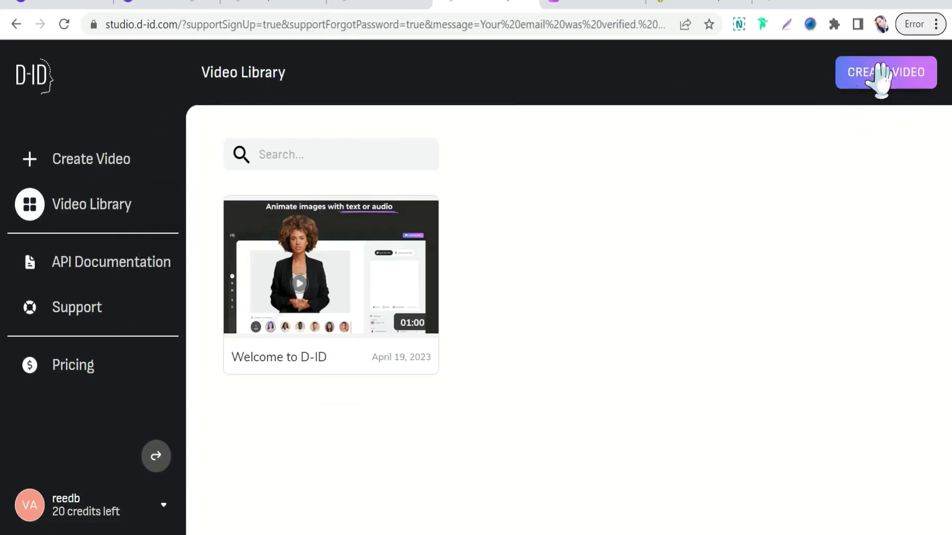
# - Start a new D-ID video, upload the cartoon portrait as presenter, then switch to Poe's ChatGPT chat
pyautogui.click(888, 82)
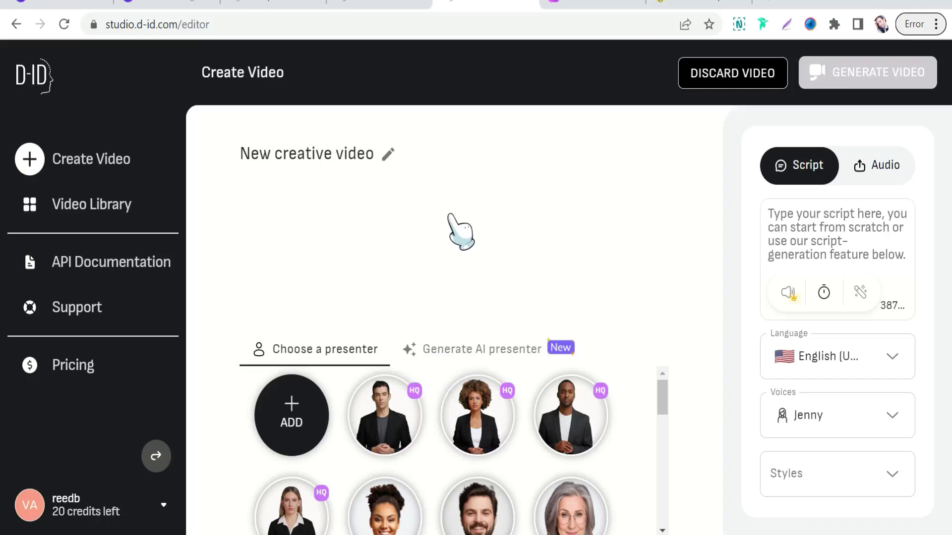
pyautogui.moveTo(302, 394)
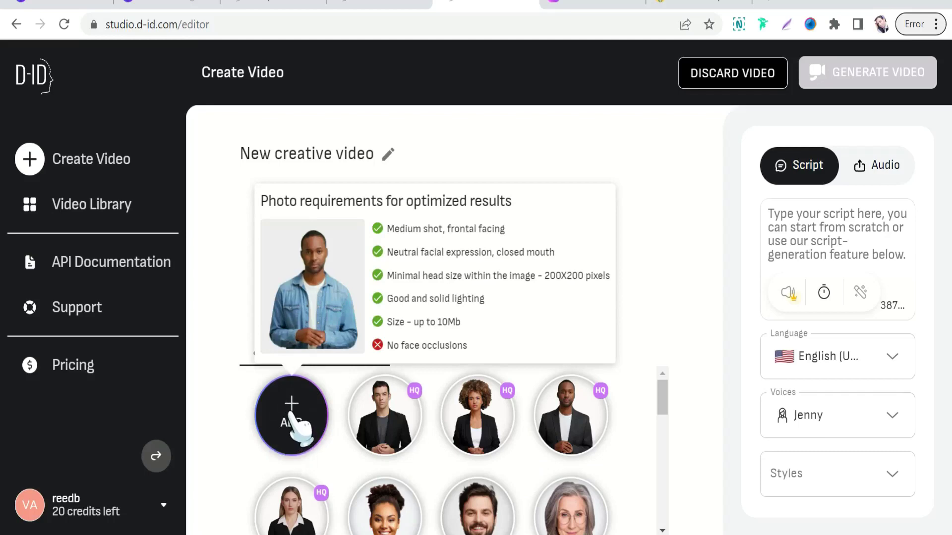
pyautogui.click(291, 418)
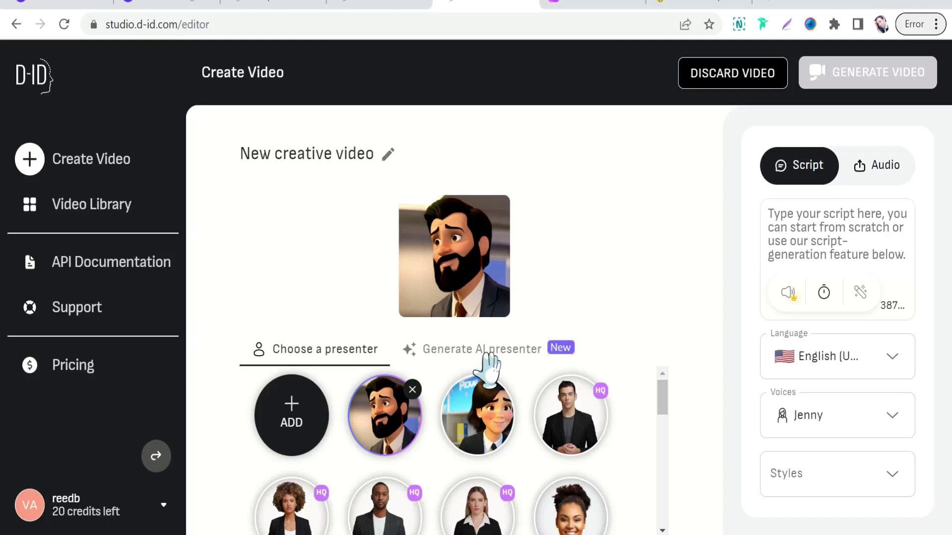
pyautogui.click(590, 4)
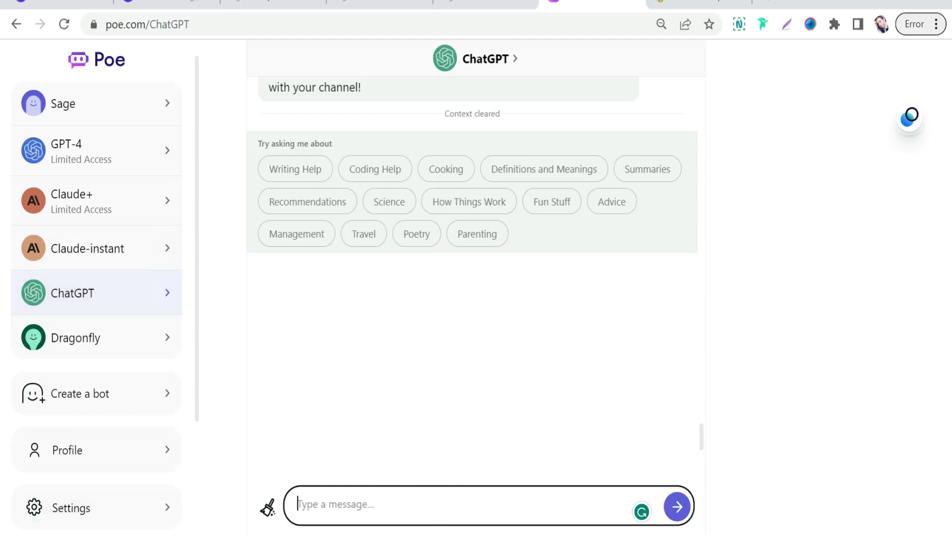
# - Switch to the Nichesss Content Tools page in the browser
pyautogui.click(696, 4)
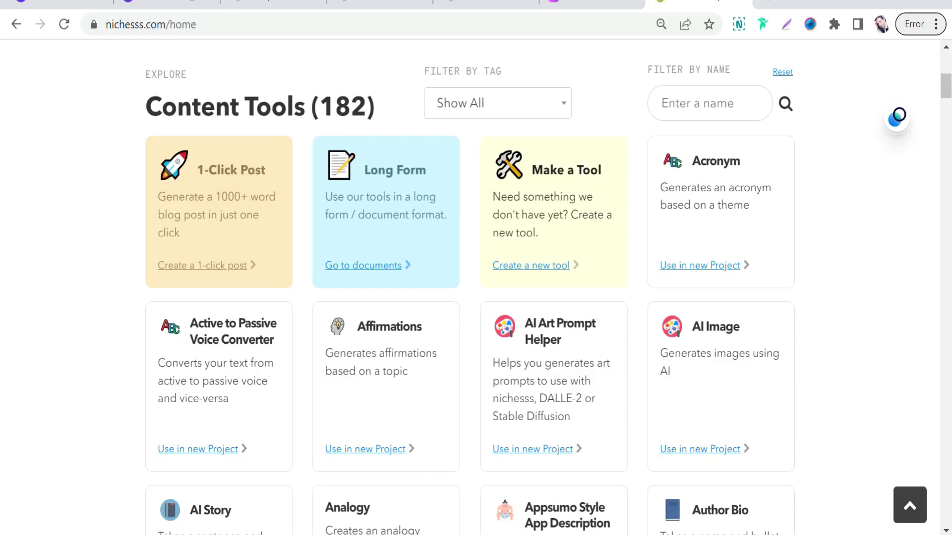
# - Filter Nichesss tools by 'jok' and create a new project named 'gg' with the Joke tool
pyautogui.scroll(-5, 328, 267)
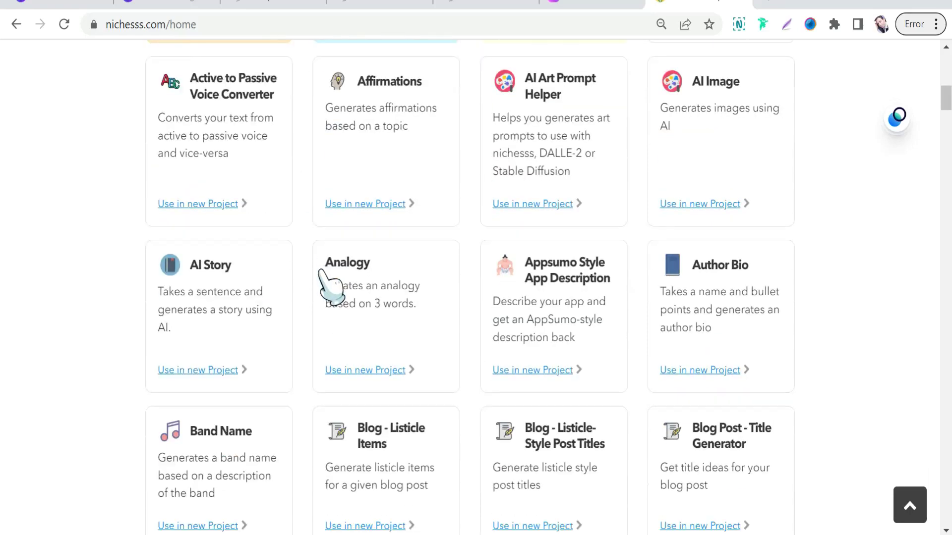
pyautogui.scroll(2, 381, 280)
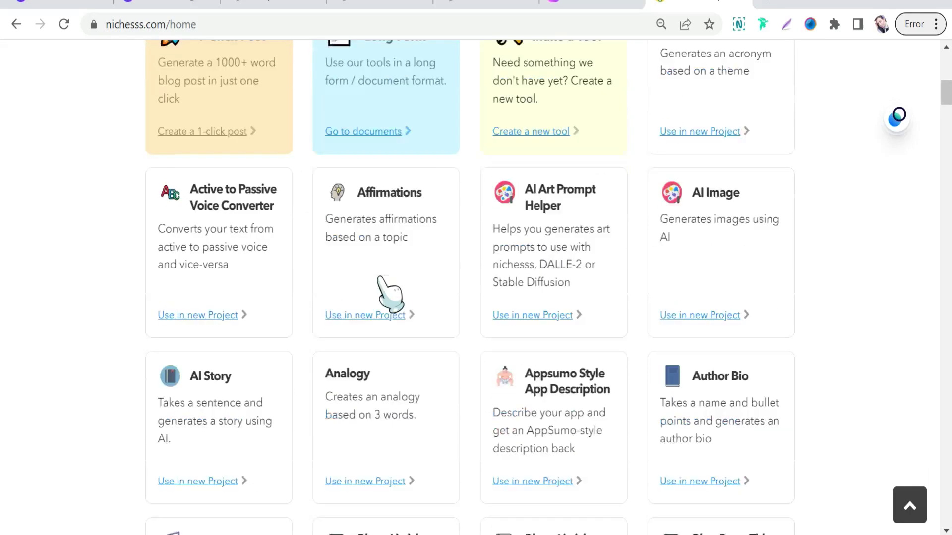
pyautogui.scroll(1, 379, 277)
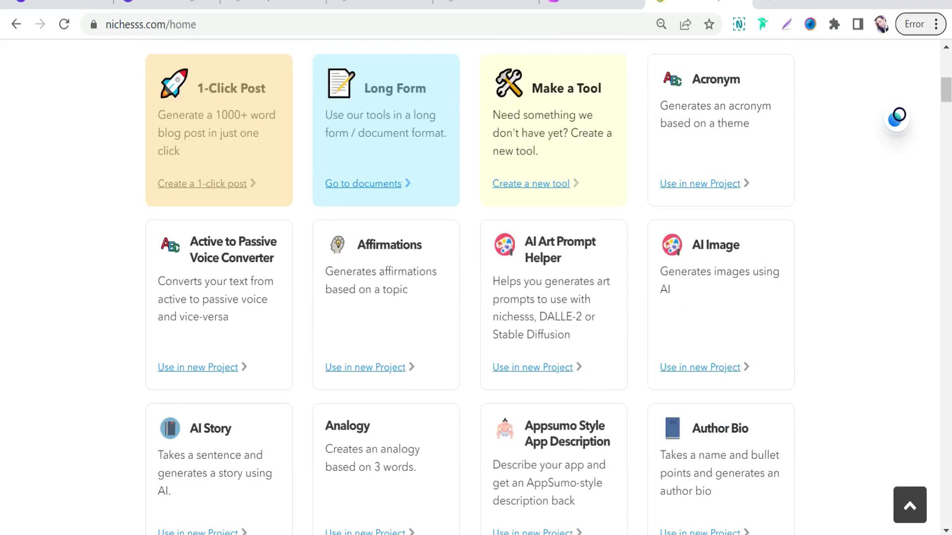
pyautogui.scroll(5, 584, 244)
pyautogui.click(686, 270)
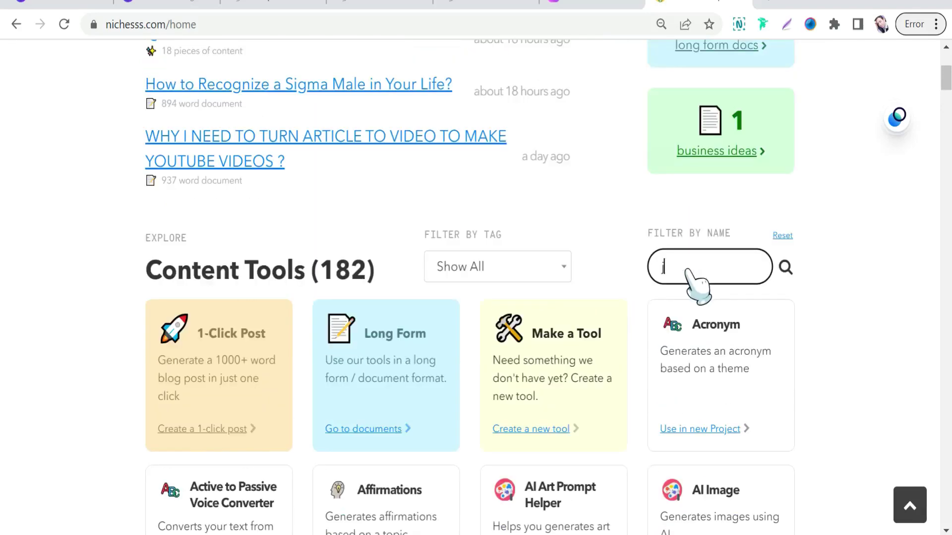
pyautogui.write('jok')
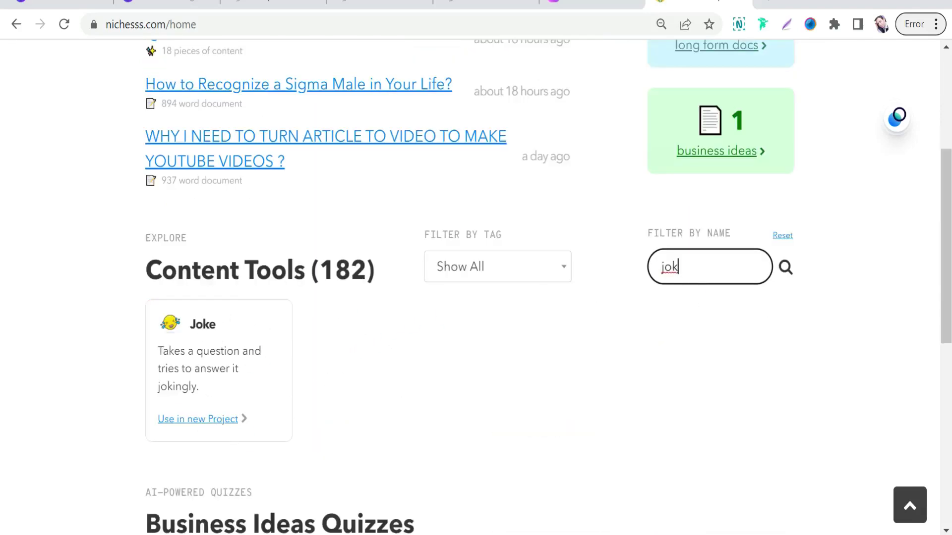
pyautogui.click(199, 420)
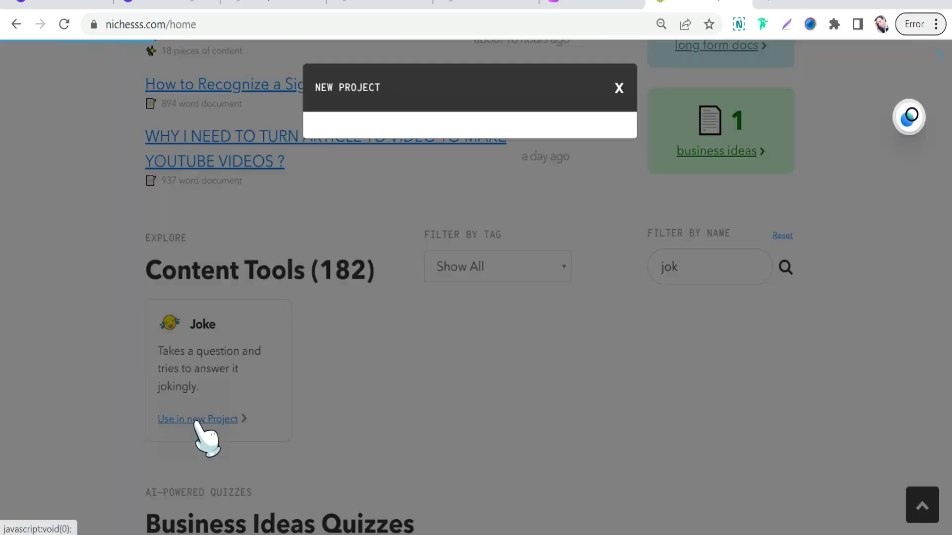
pyautogui.write('gg')
pyautogui.click(389, 350)
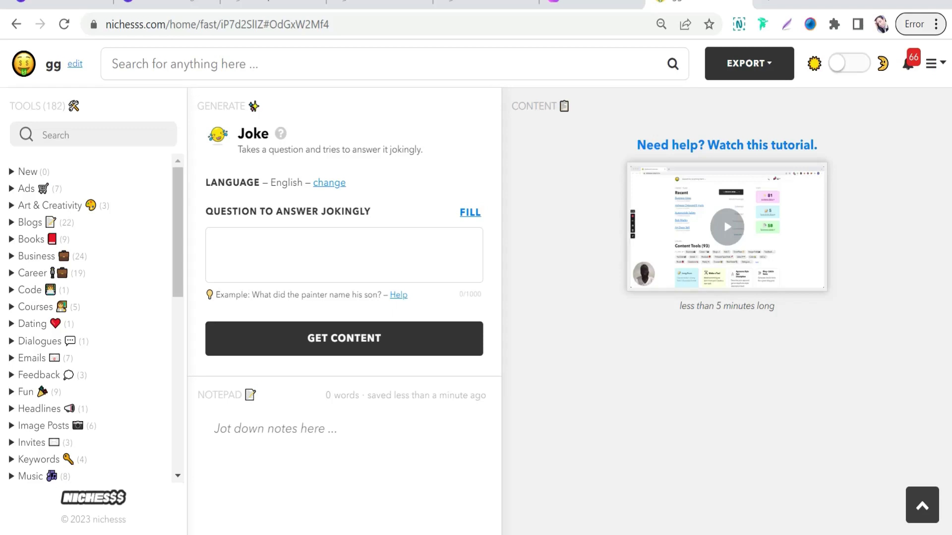
# - Ask the Joke tool 'why does vristiano ronaldo love gorgina?' and generate the joking answers
pyautogui.click(342, 255)
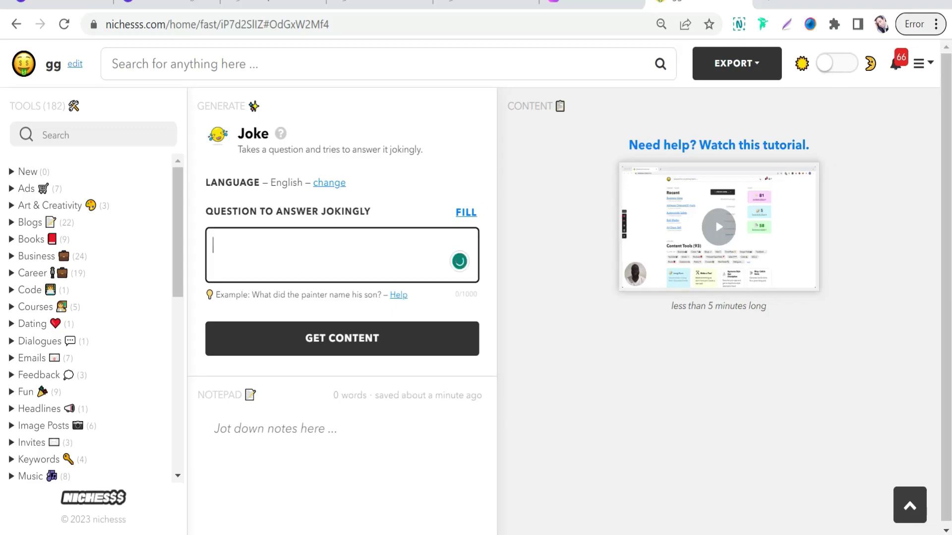
pyautogui.write('why does v')
pyautogui.write('ristiano ronaldo l')
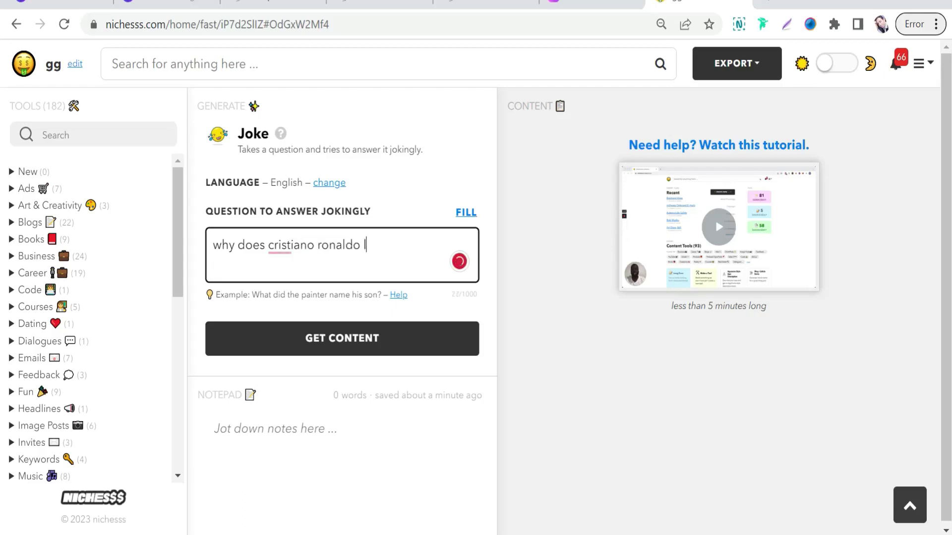
pyautogui.write('ove gor')
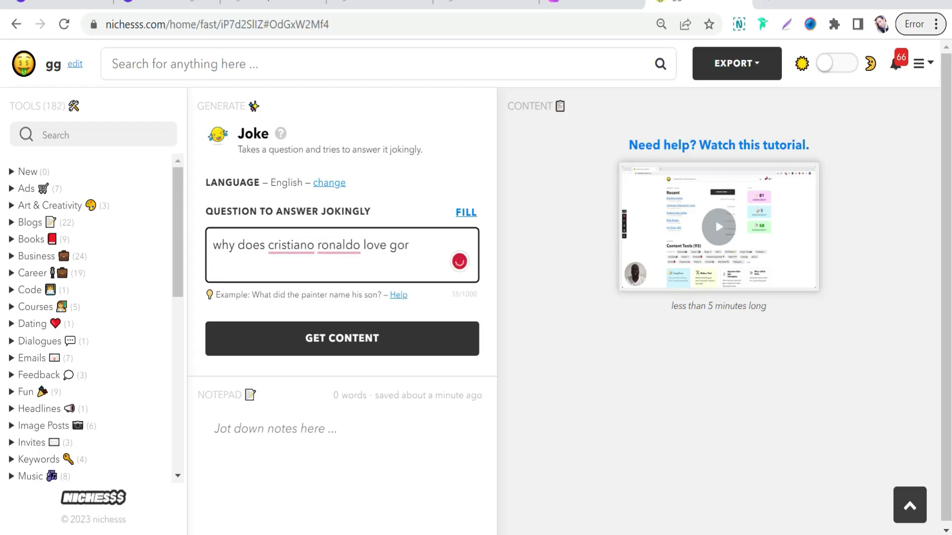
pyautogui.write('gina?')
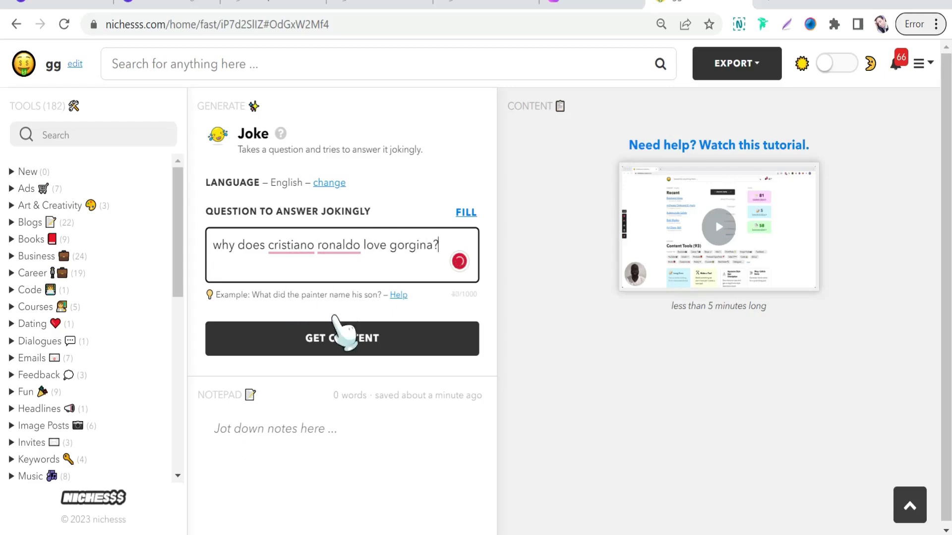
pyautogui.click(330, 349)
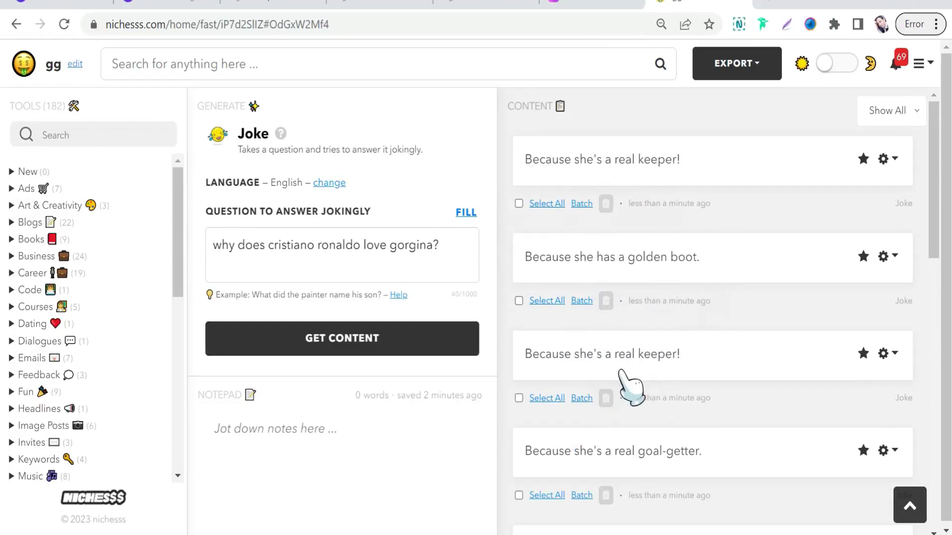
# - Scroll through the Nichesss Content results to review the generated footballer joke answers
pyautogui.scroll(-3, 664, 401)
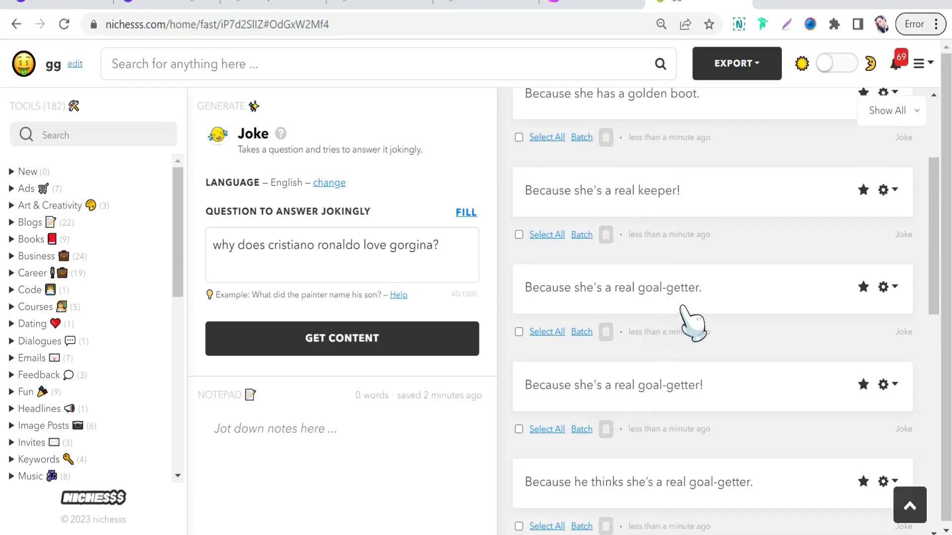
pyautogui.scroll(-3, 640, 416)
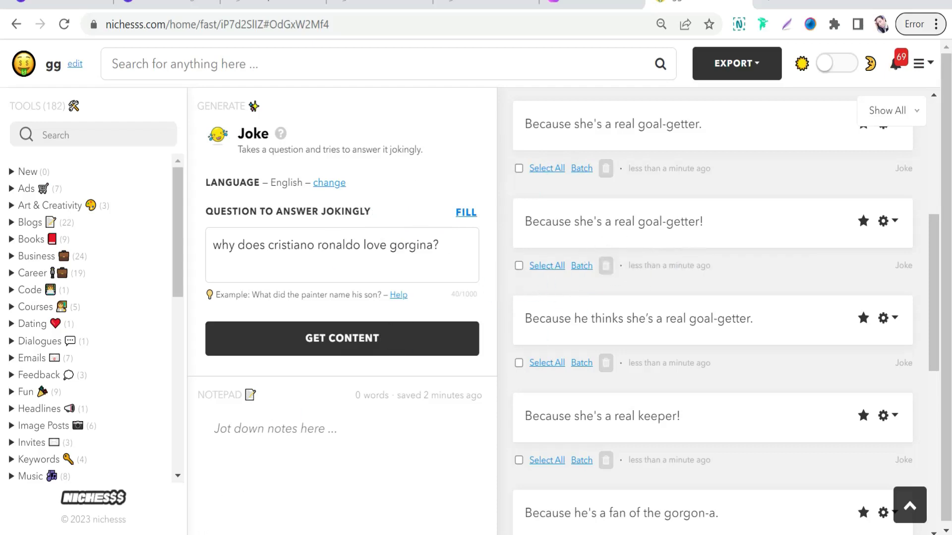
pyautogui.moveTo(202, 534)
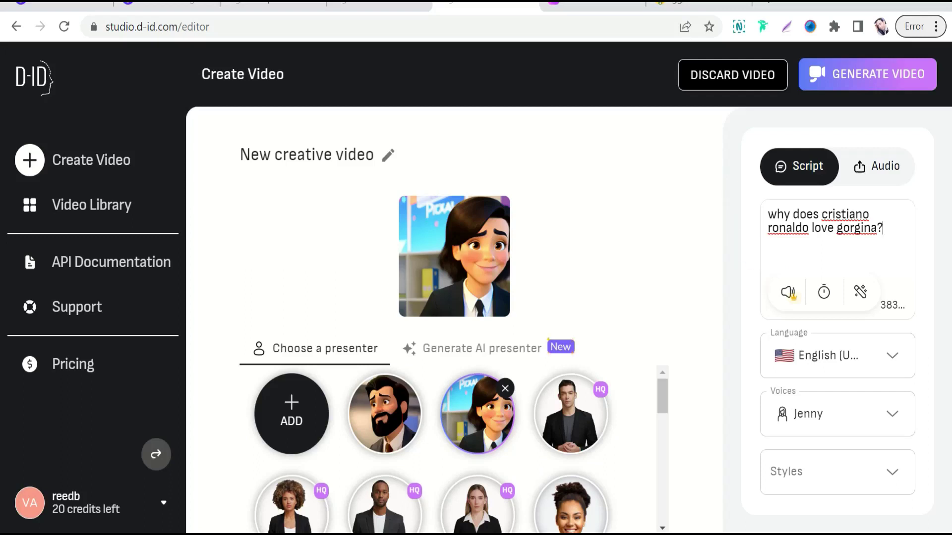
# - Keep English (United States) as the language, choose the Davis voice, and preview it
pyautogui.click(896, 357)
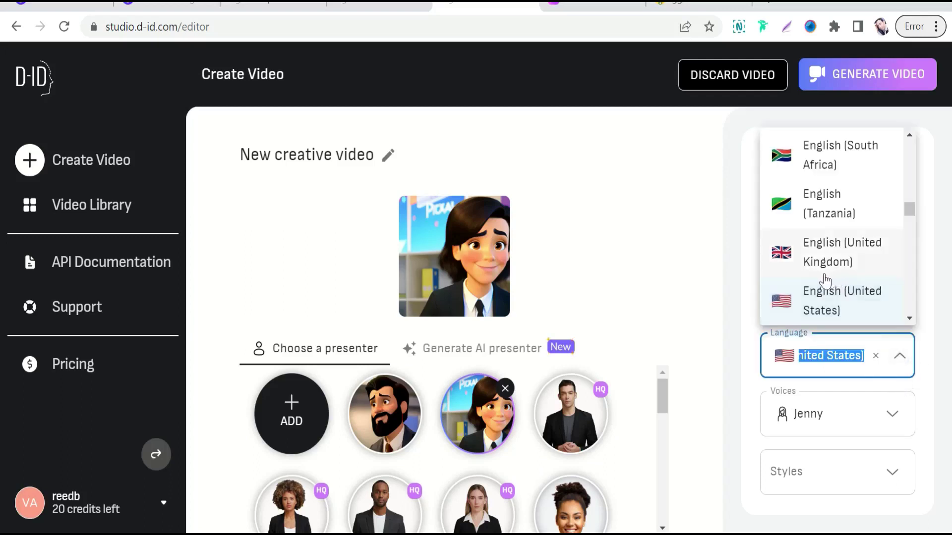
pyautogui.click(837, 302)
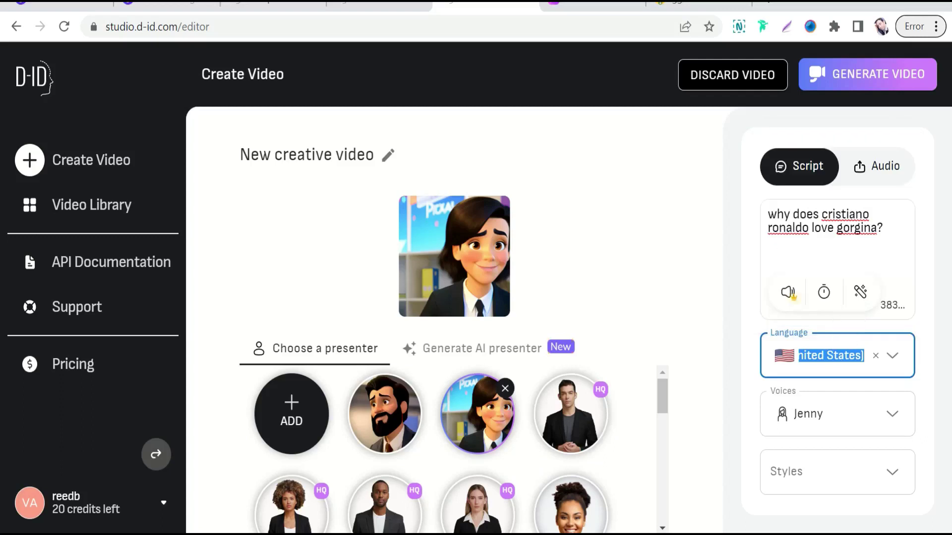
pyautogui.click(896, 415)
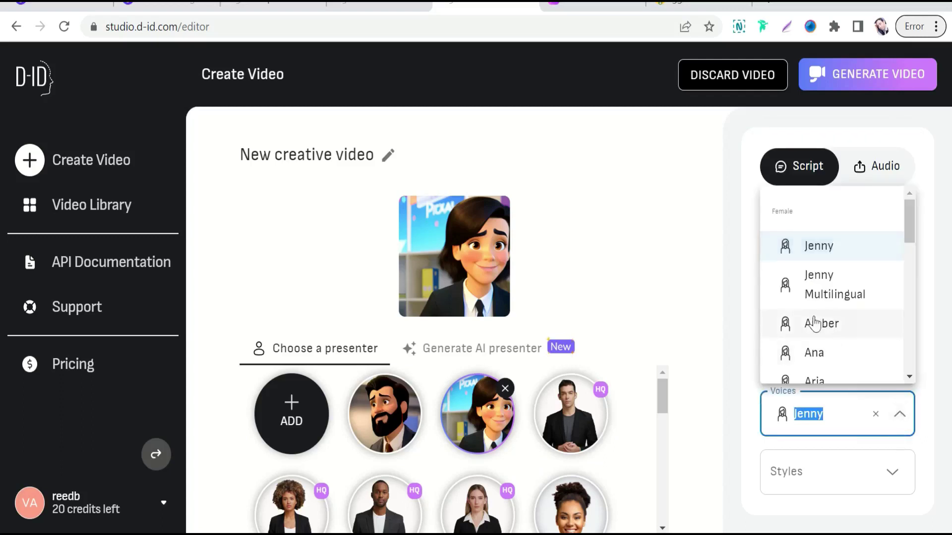
pyautogui.scroll(-10, 822, 319)
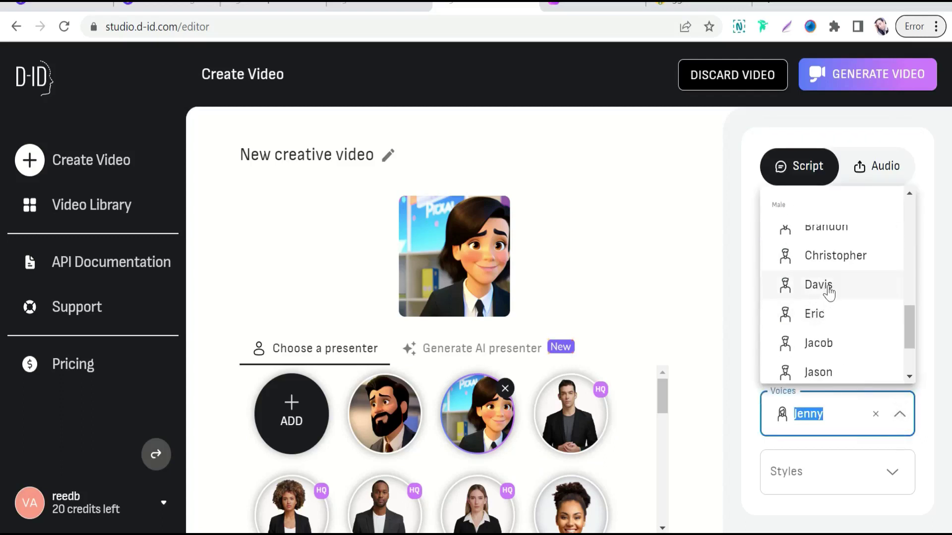
pyautogui.click(823, 286)
pyautogui.click(788, 293)
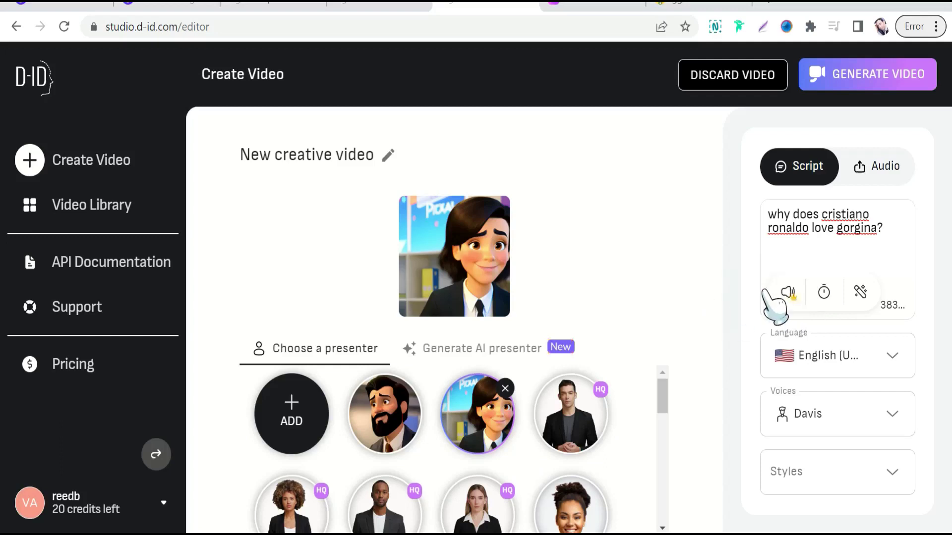
# - Set the speaking style to cheerful and start generating the video
pyautogui.click(893, 473)
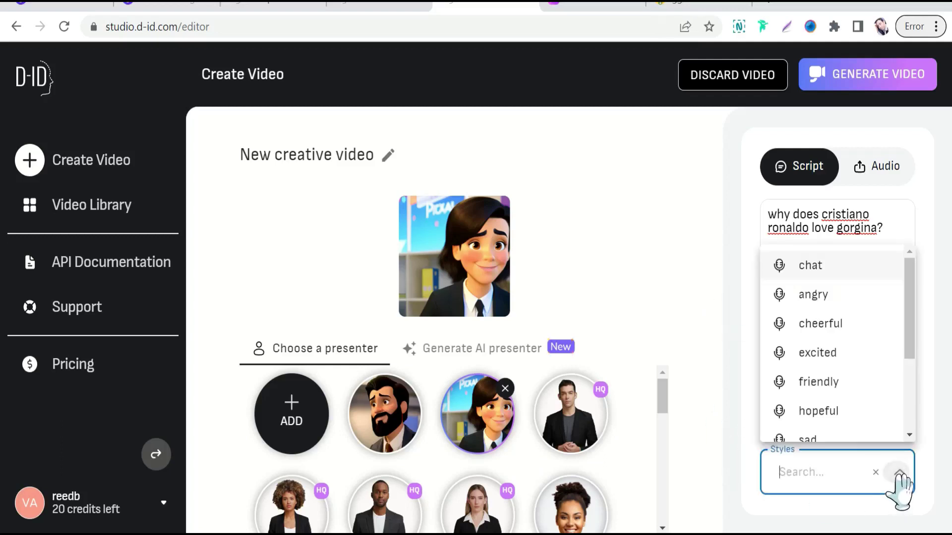
pyautogui.click(827, 327)
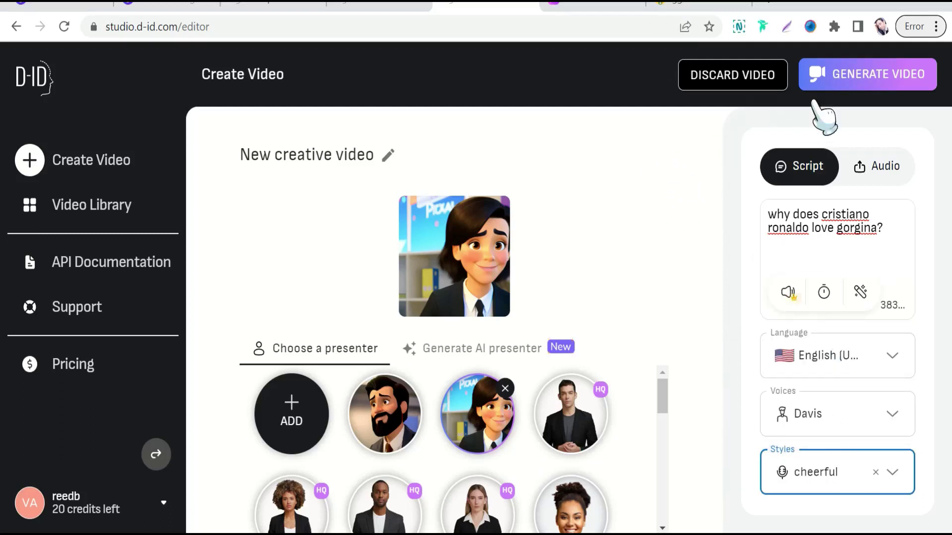
pyautogui.click(867, 77)
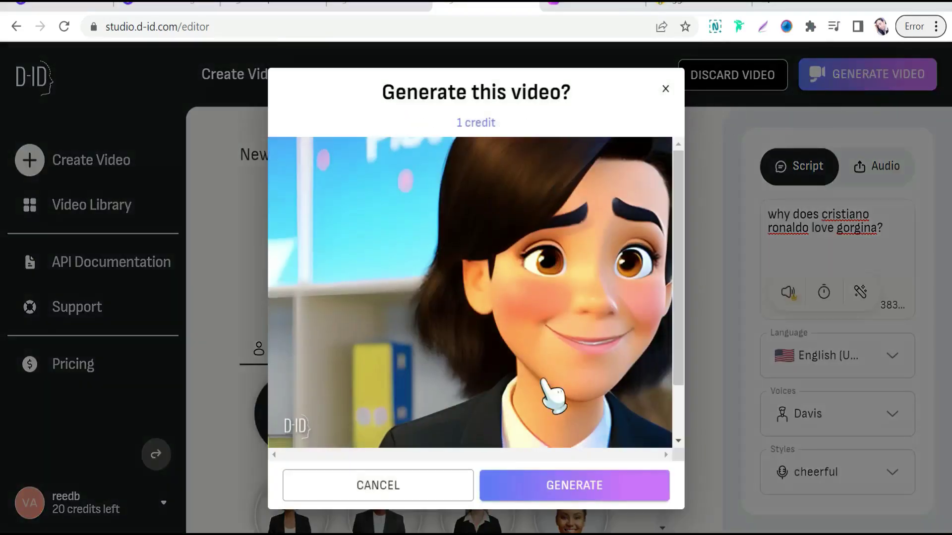
# - Confirm the 1-credit generation, then play and close the new 4-second library video
pyautogui.click(558, 488)
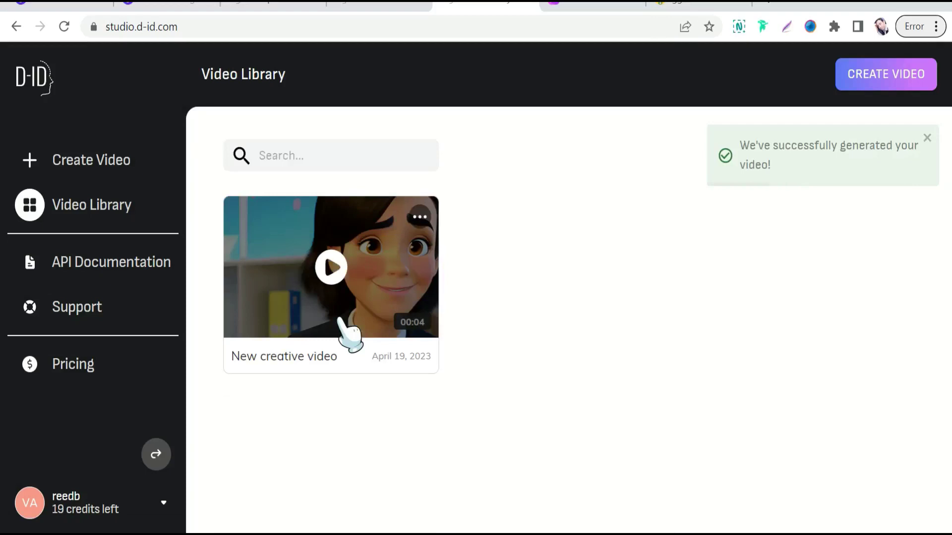
pyautogui.click(335, 271)
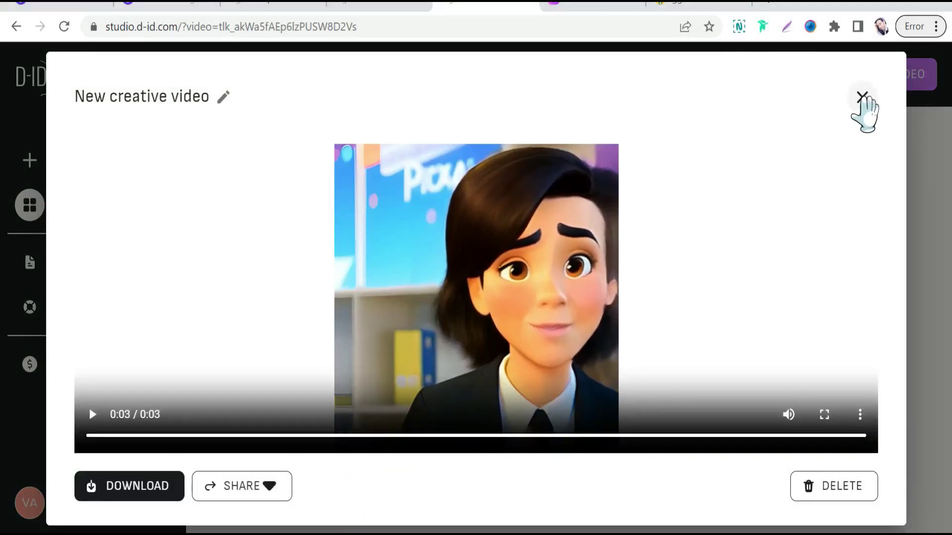
pyautogui.click(862, 97)
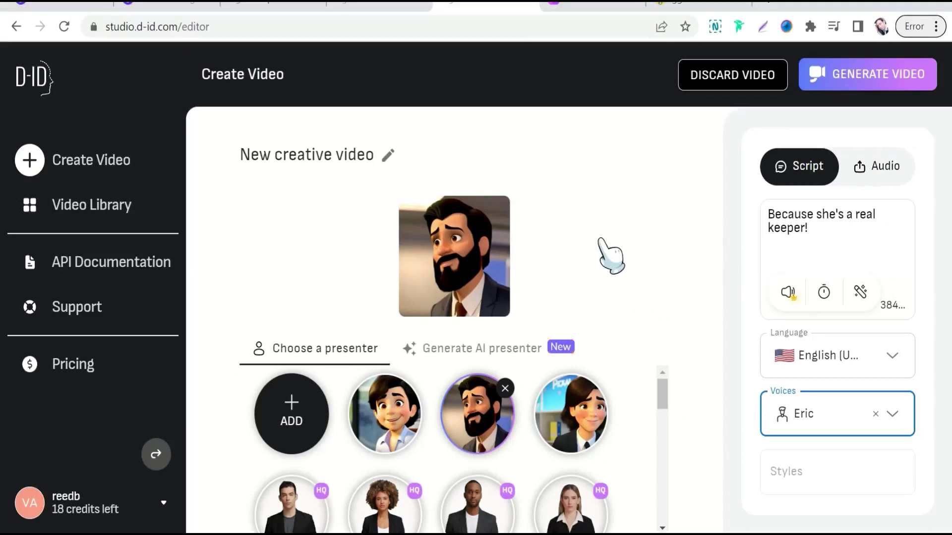
# - Generate a second video with the cartoon boy presenter and open it to watch
pyautogui.click(391, 419)
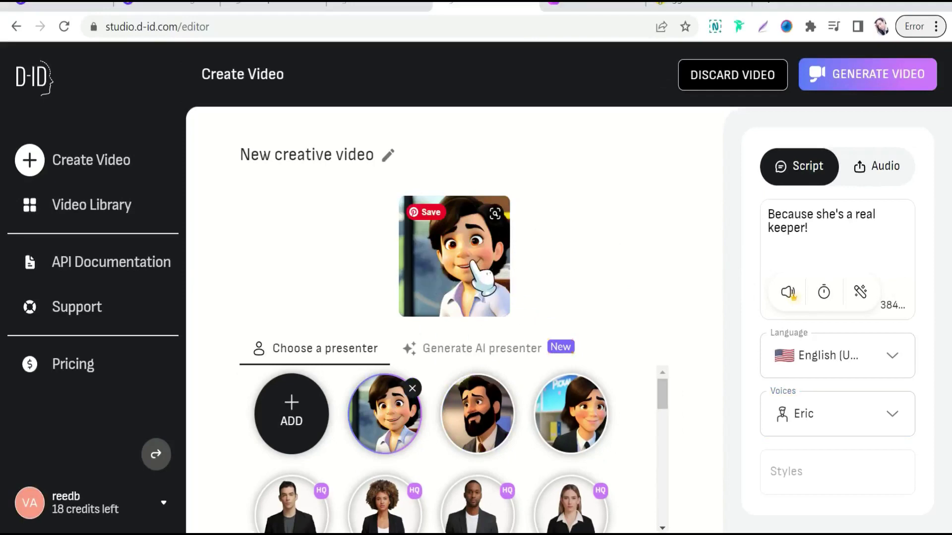
pyautogui.click(867, 79)
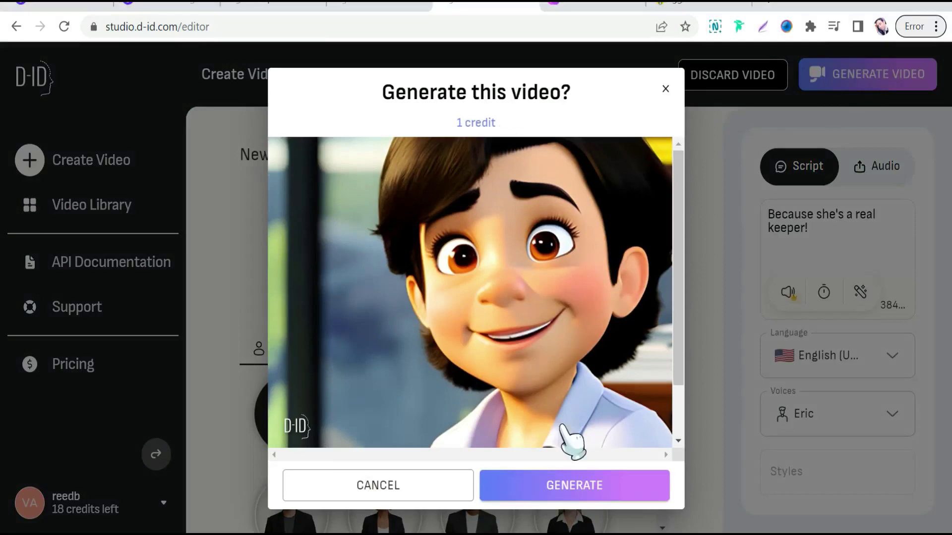
pyautogui.click(555, 489)
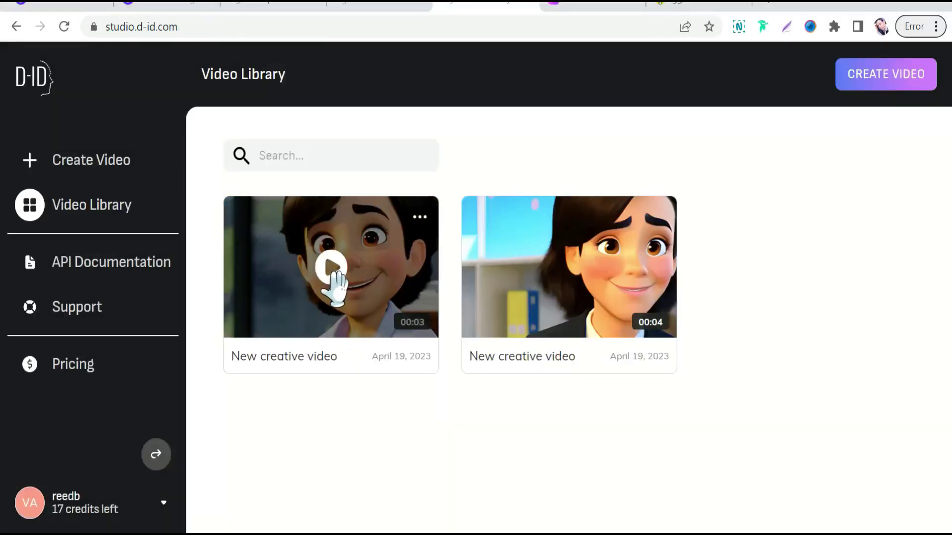
pyautogui.click(331, 272)
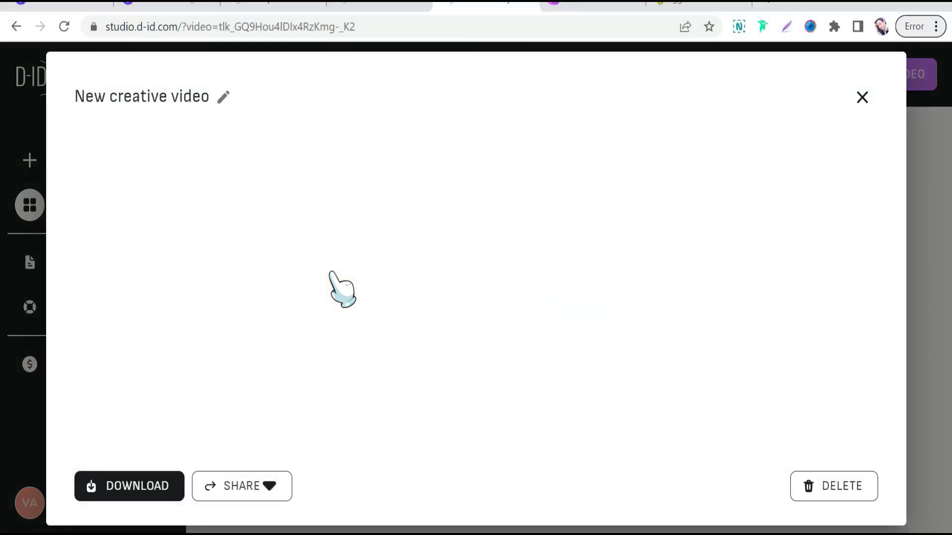